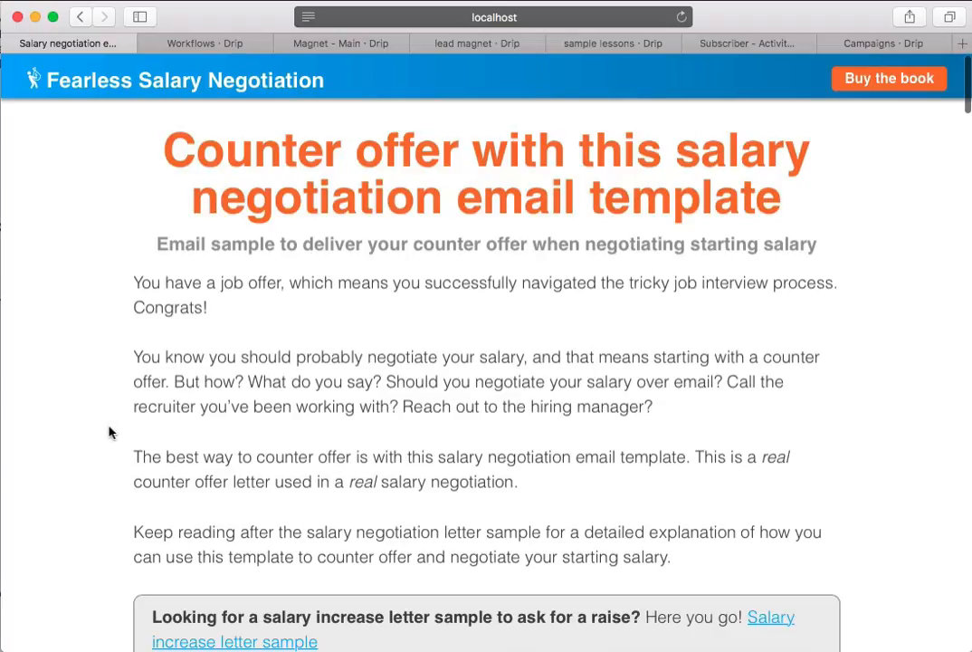
# - Examine the salary negotiation email template article down to its sign-up form for the 7 job offer email templates
pyautogui.scroll(-15, 109, 433)
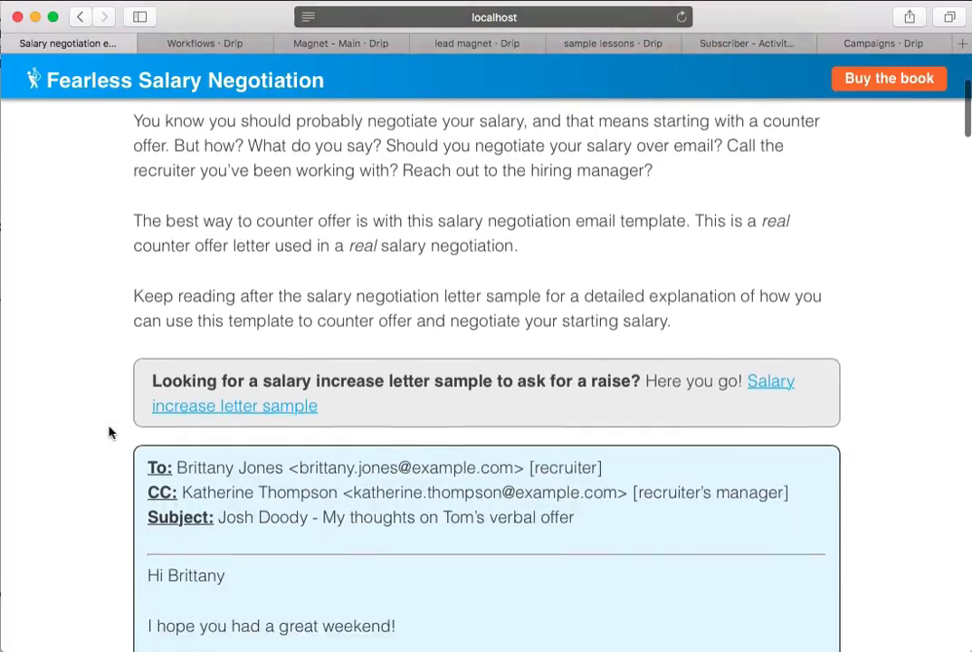
pyautogui.scroll(-8, 108, 433)
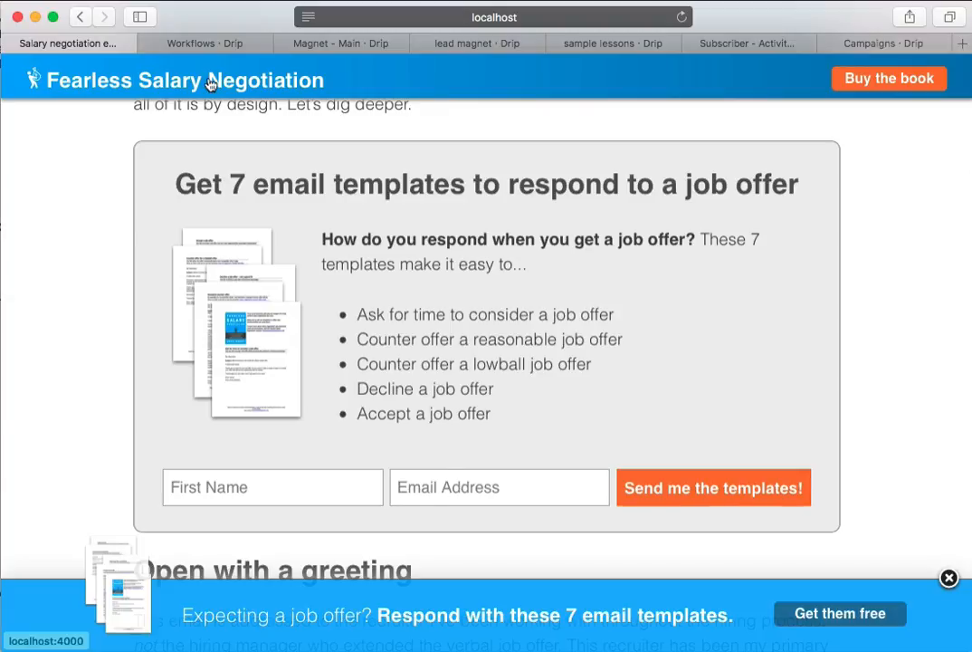
# - Switch to Drip's automation workflows and examine the FSN Lead Magnet - Main workflow down to the "Purchased - FSN - Bundle" tag decision
pyautogui.click(195, 41)
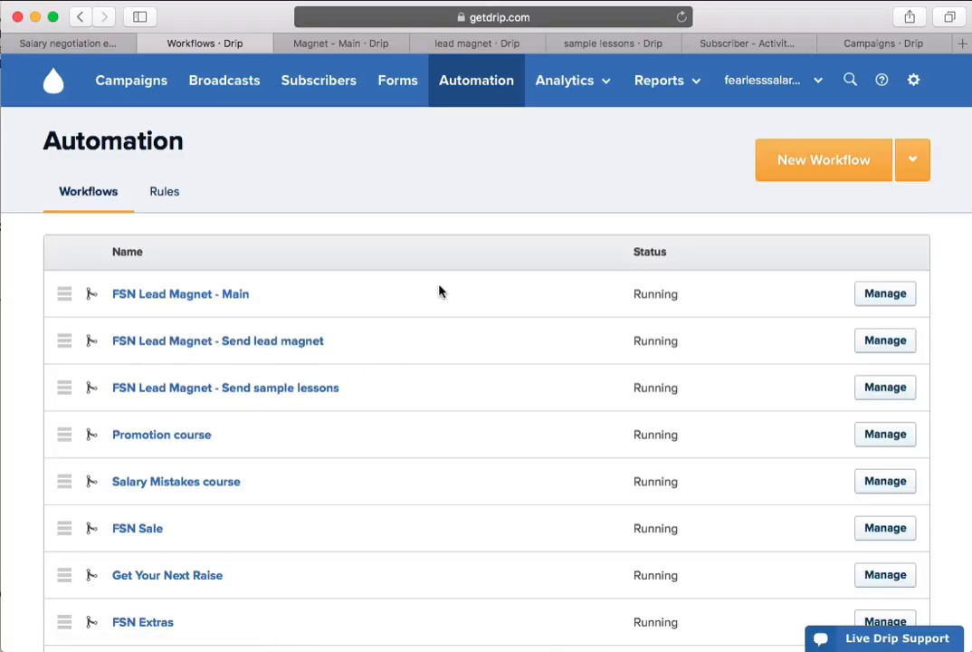
pyautogui.click(354, 47)
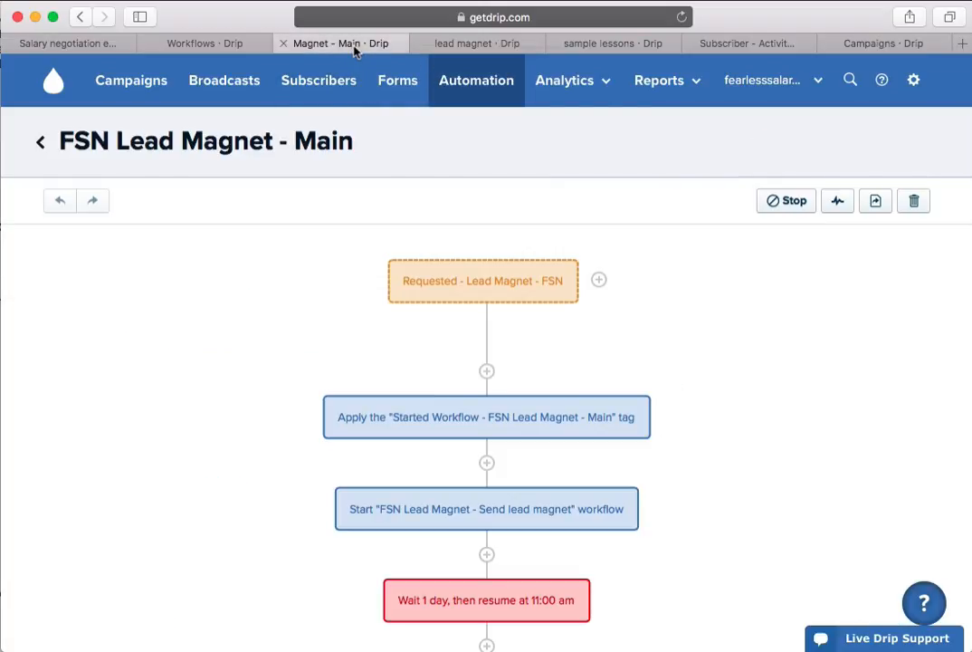
pyautogui.scroll(-2, 247, 469)
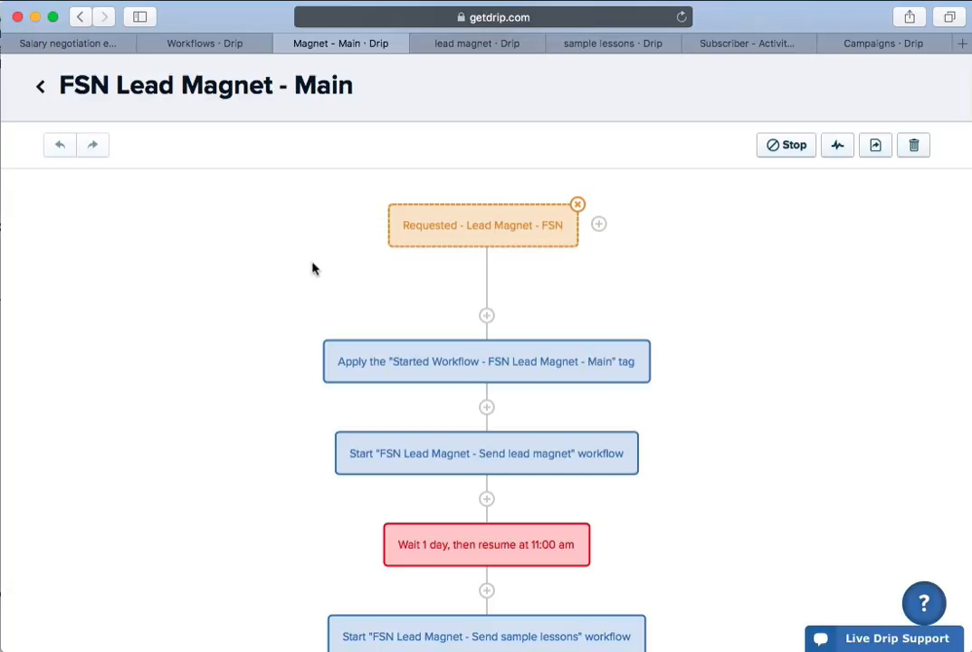
pyautogui.scroll(-1, 262, 388)
pyautogui.scroll(-5, 263, 388)
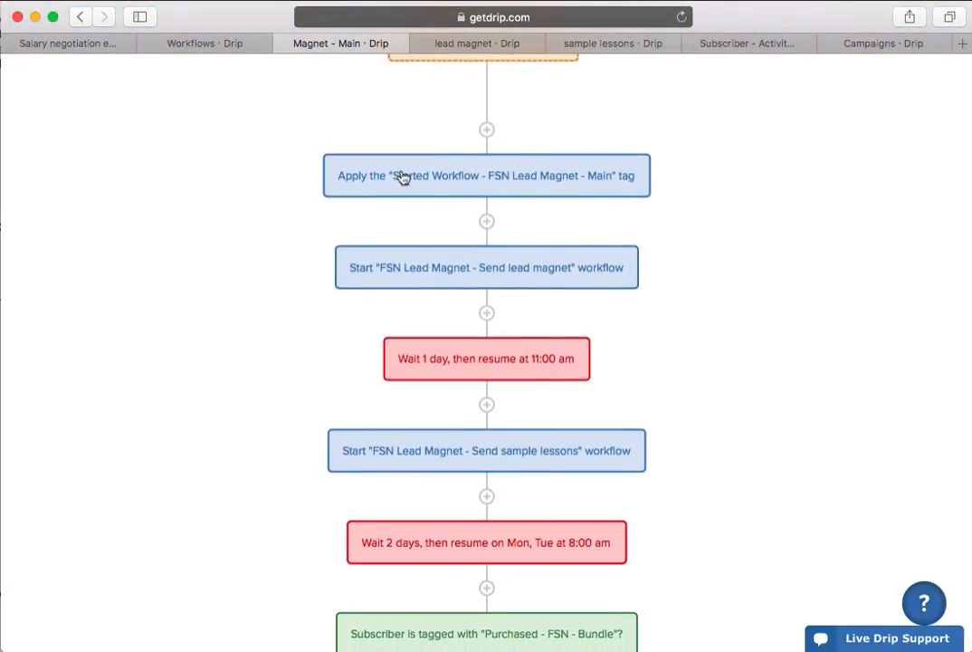
pyautogui.scroll(-2, 233, 294)
pyautogui.scroll(-1, 235, 280)
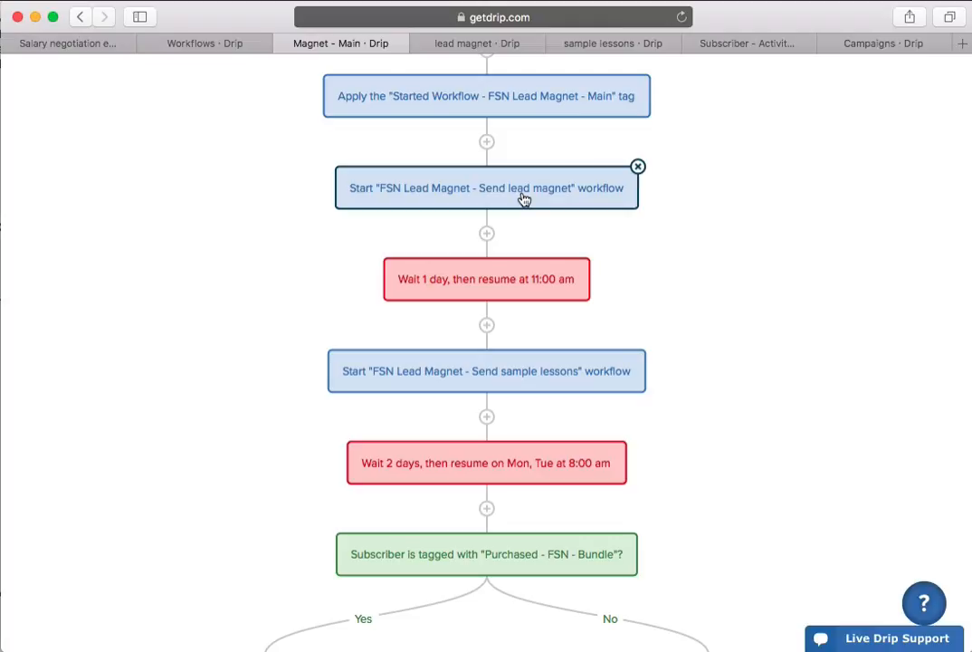
# - Open the Send lead magnet workflow and examine its tag-triggered branches down to the one for sample_chapter_negotiate
pyautogui.click(476, 45)
pyautogui.scroll(-6, 163, 512)
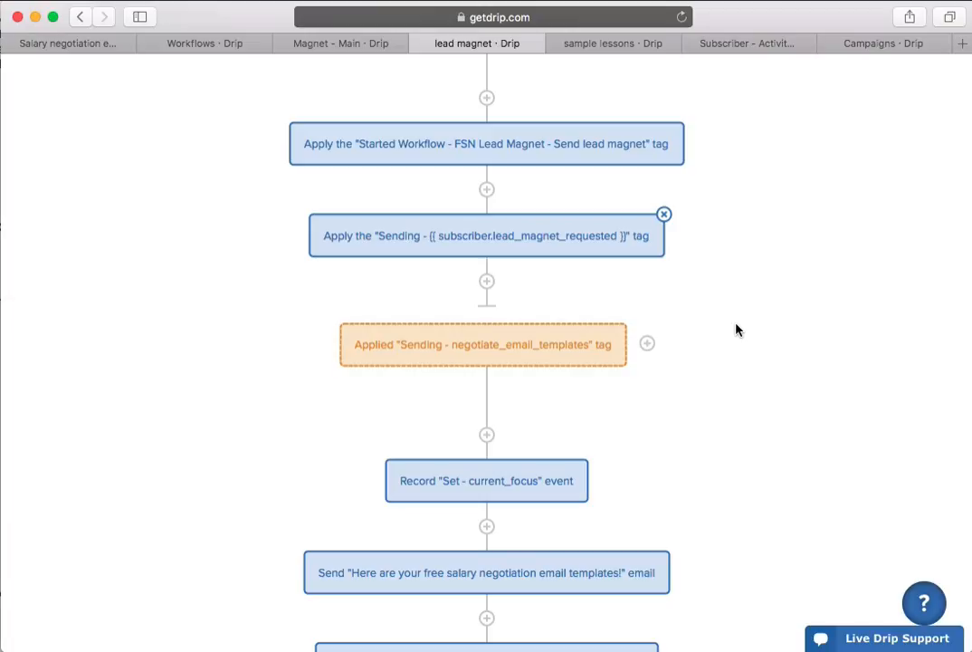
pyautogui.scroll(-3, 737, 330)
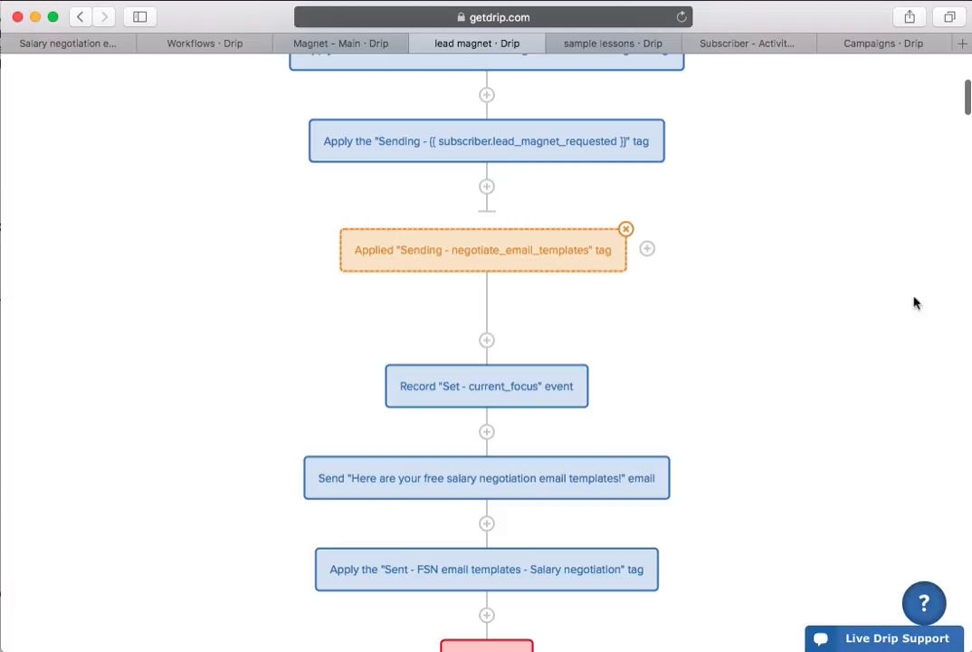
pyautogui.scroll(-6, 801, 470)
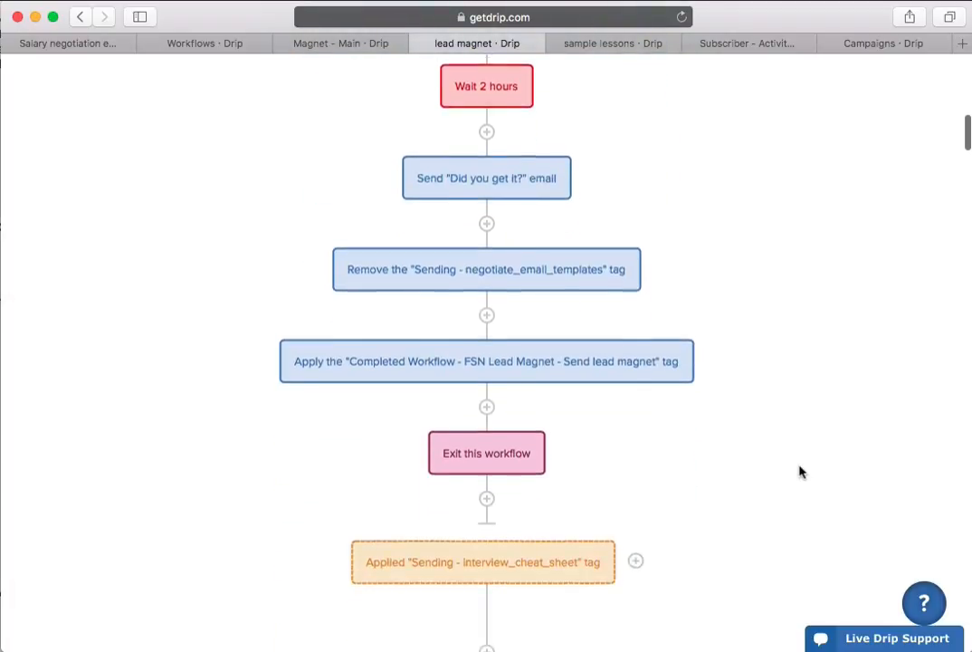
pyautogui.scroll(-3, 800, 471)
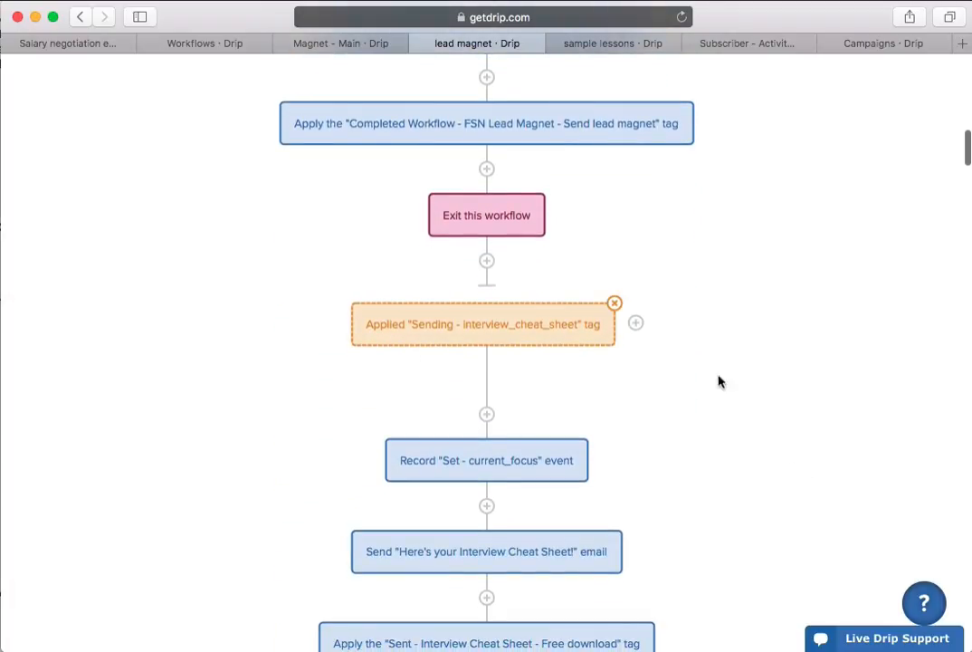
pyautogui.scroll(-9, 718, 380)
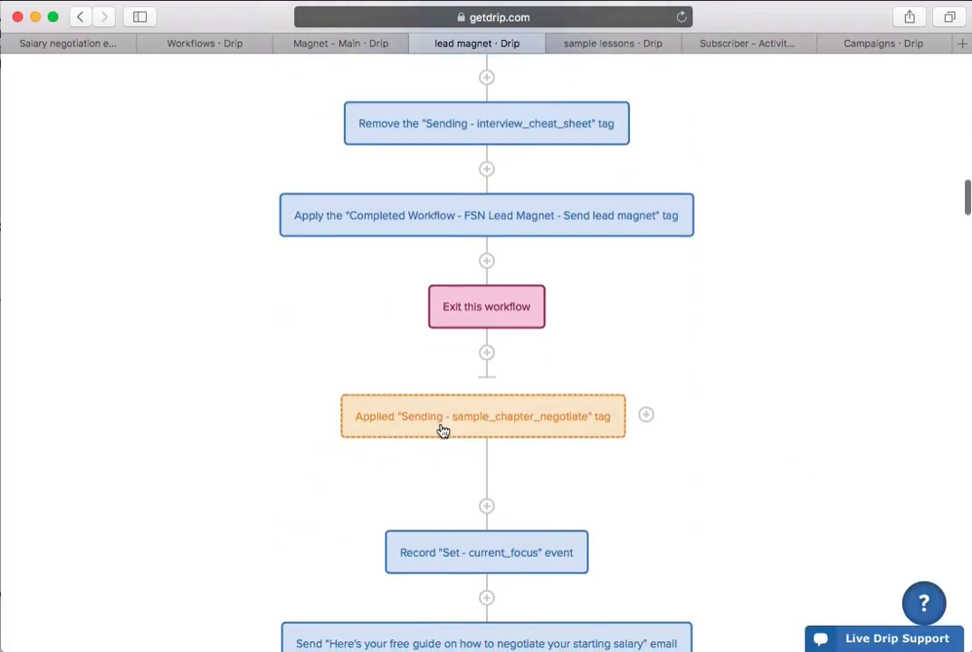
pyautogui.scroll(-3, 738, 462)
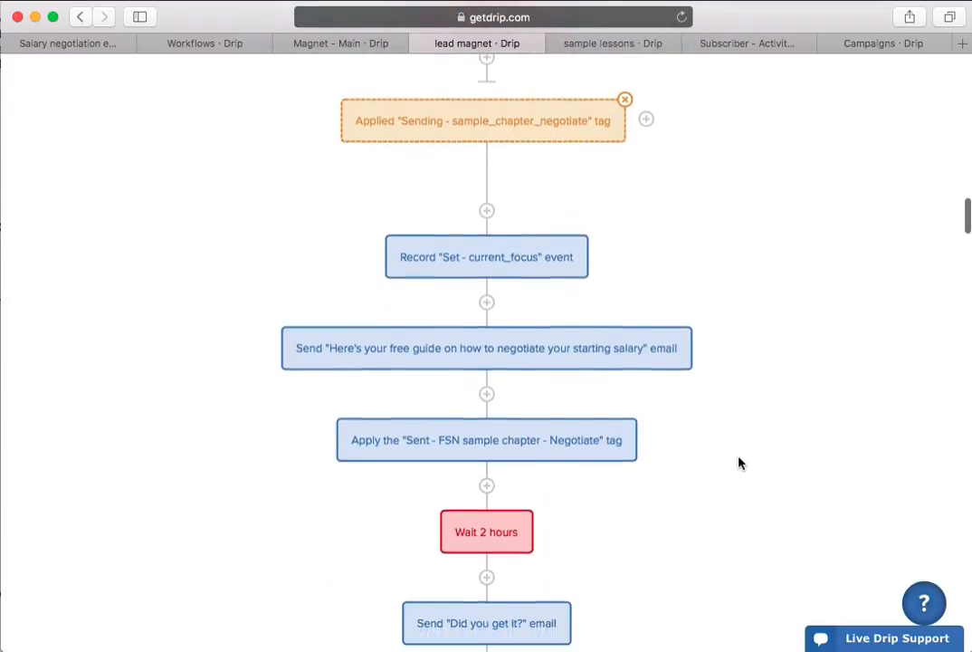
# - Return to the negotiate_email_templates branch and inspect the properties of its "Set - current_focus" event action, leaving them unedited
pyautogui.scroll(15, 739, 462)
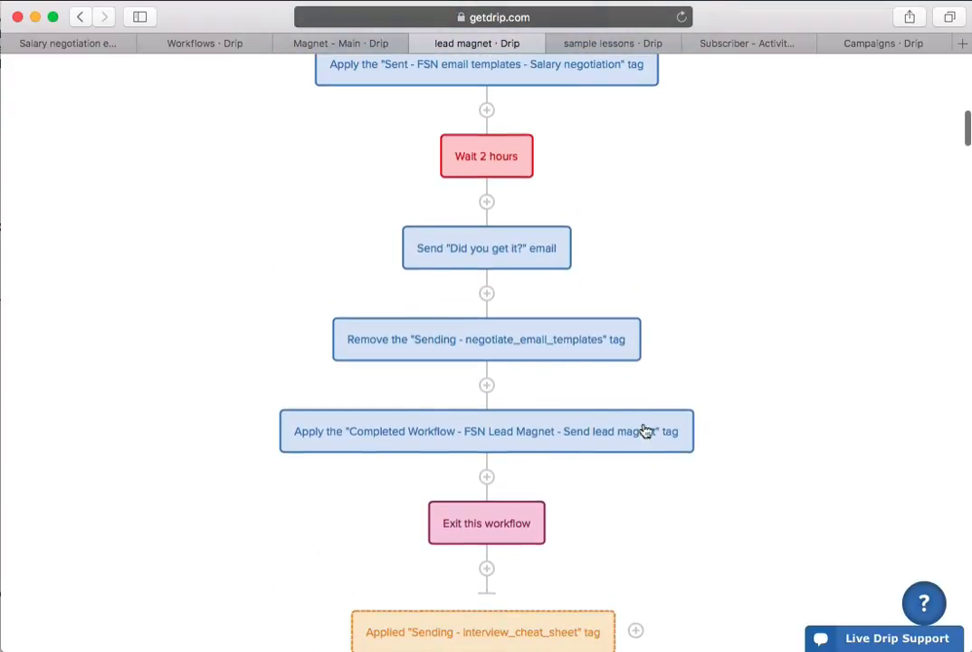
pyautogui.scroll(3, 814, 556)
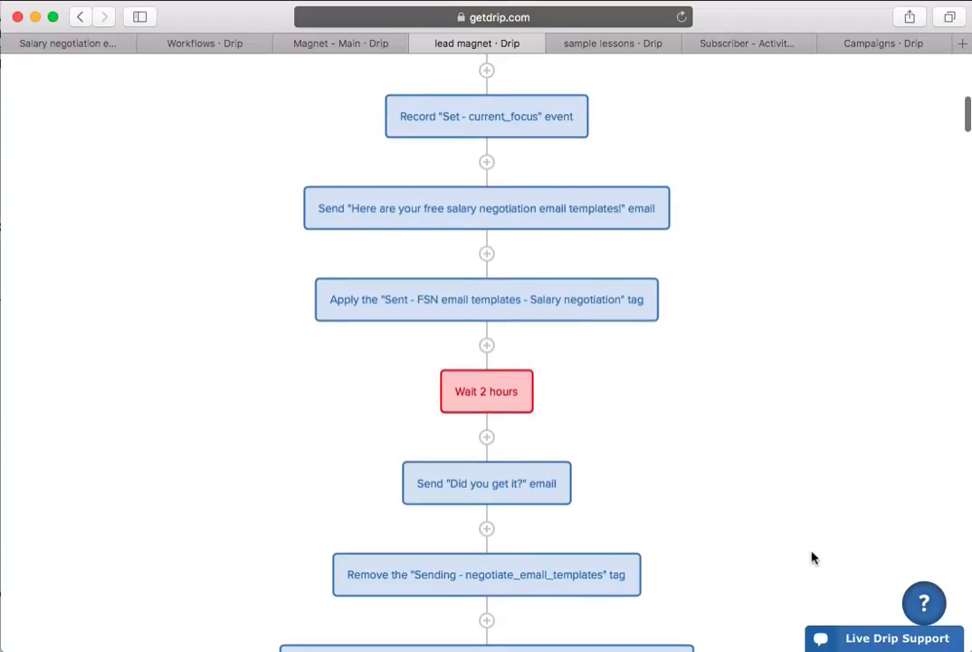
pyautogui.scroll(-3, 814, 558)
pyautogui.scroll(4, 814, 557)
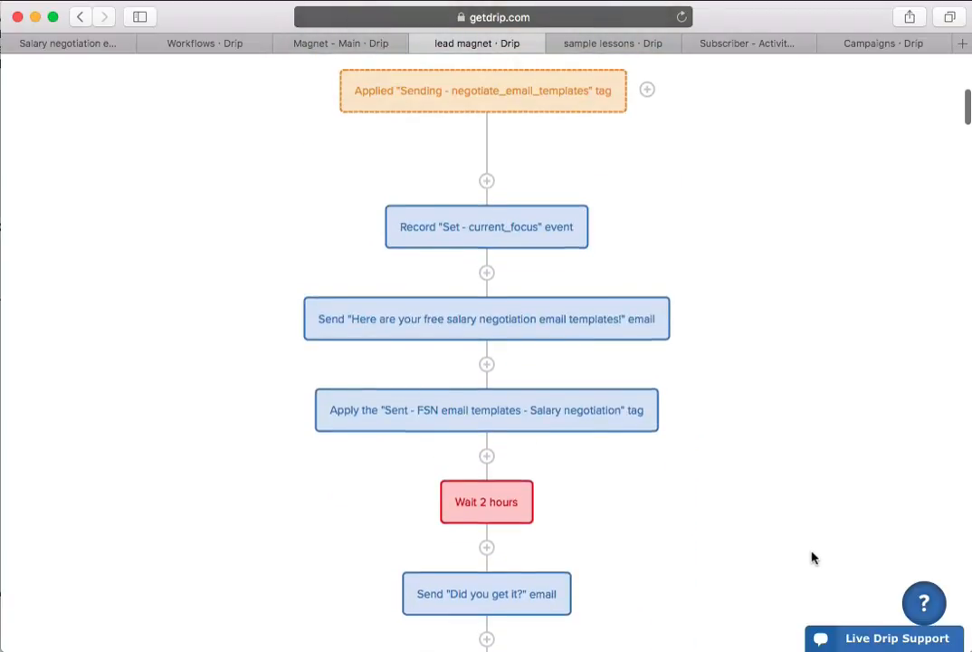
pyautogui.scroll(3, 814, 557)
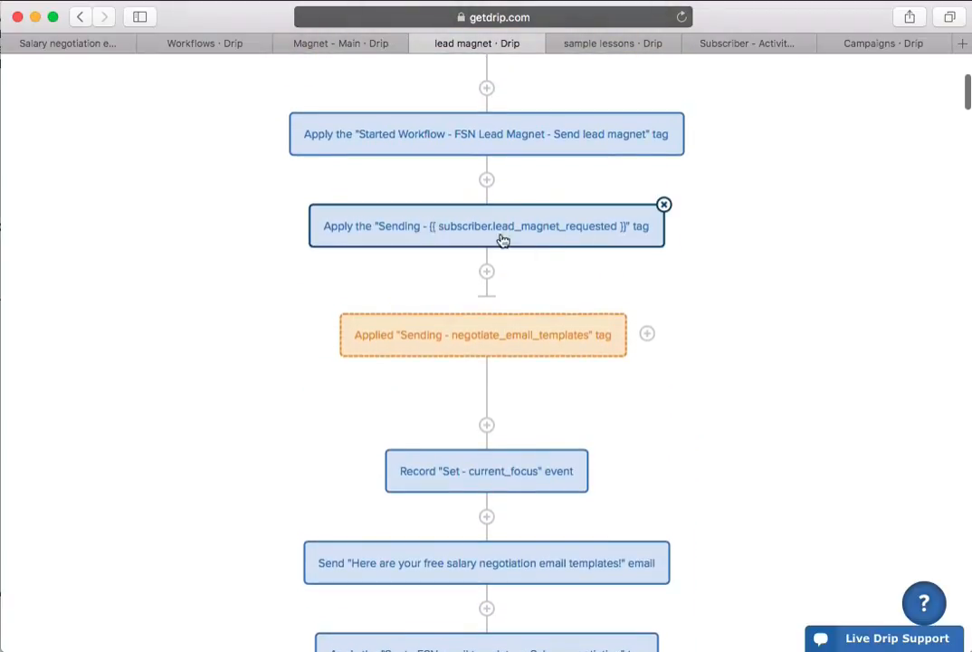
pyautogui.scroll(-1, 851, 447)
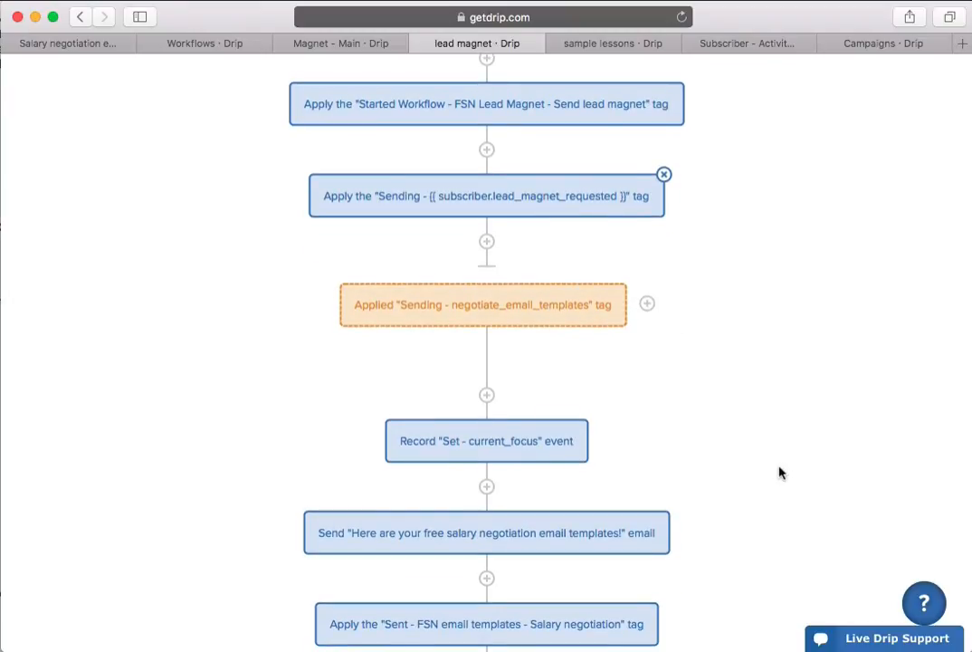
pyautogui.scroll(-3, 731, 455)
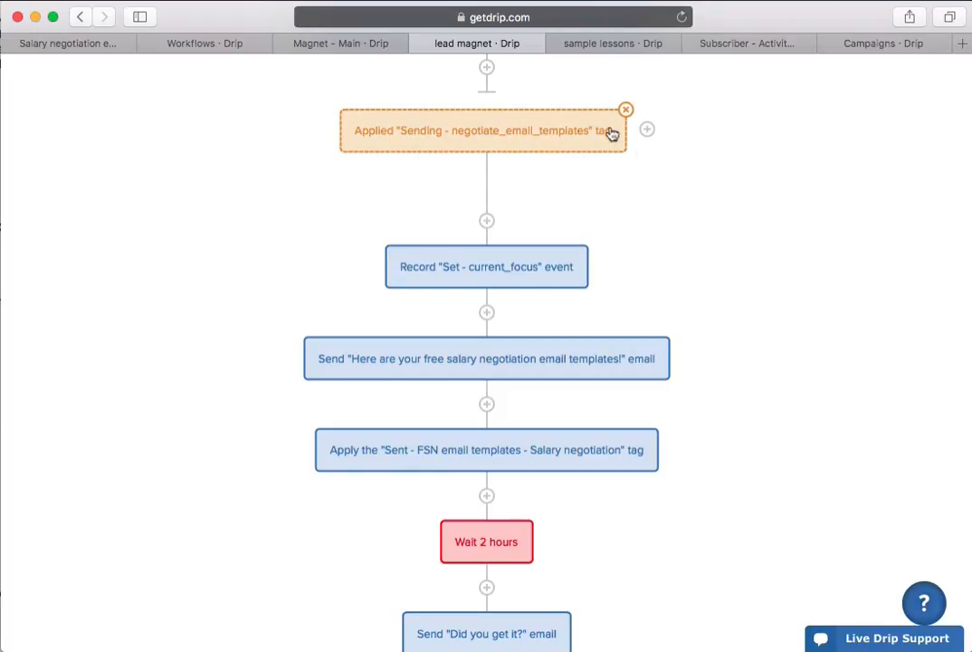
pyautogui.click(488, 268)
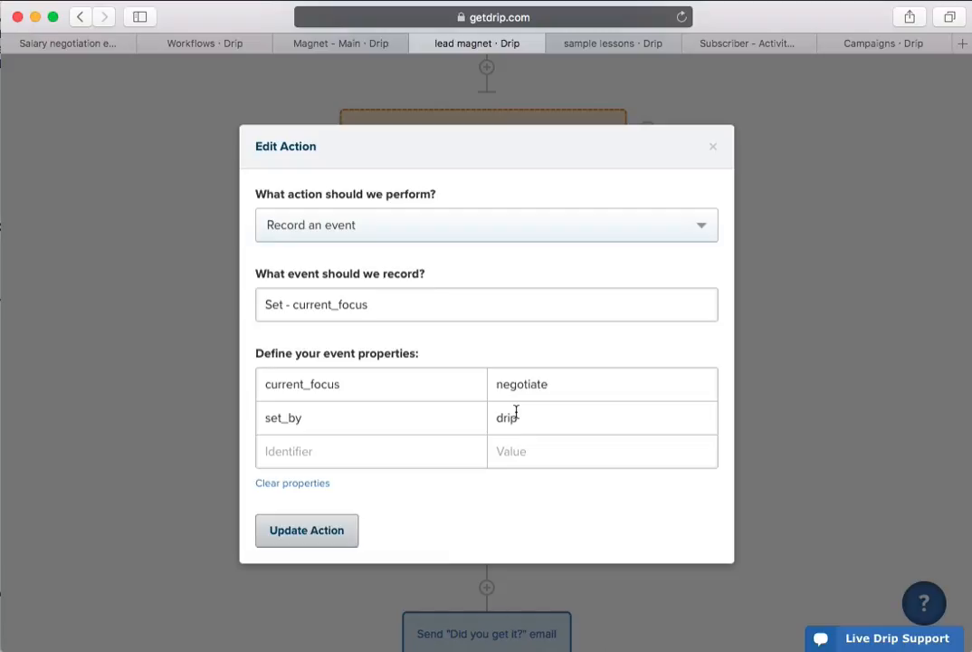
pyautogui.click(712, 147)
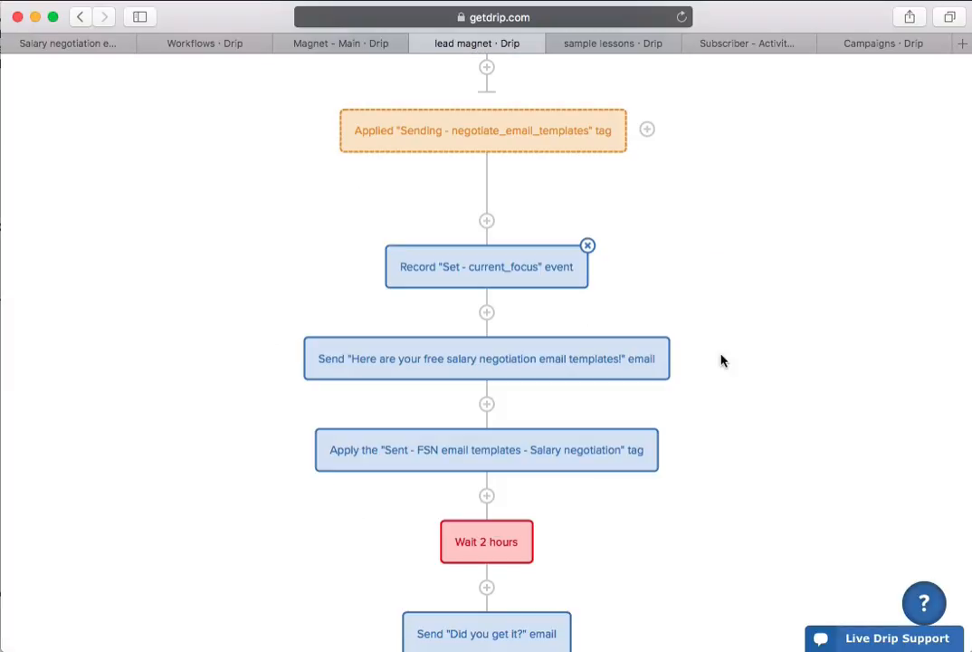
# - Examine the rest of the negotiate_email_templates branch, from the free templates email down to the workflow exit
pyautogui.scroll(-2, 762, 387)
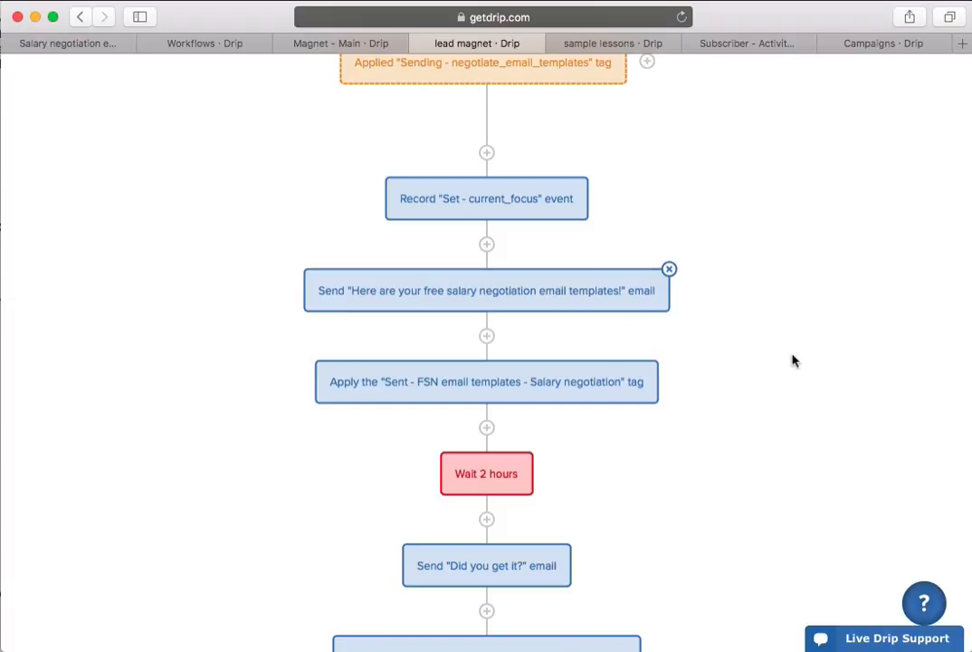
pyautogui.scroll(-2, 793, 360)
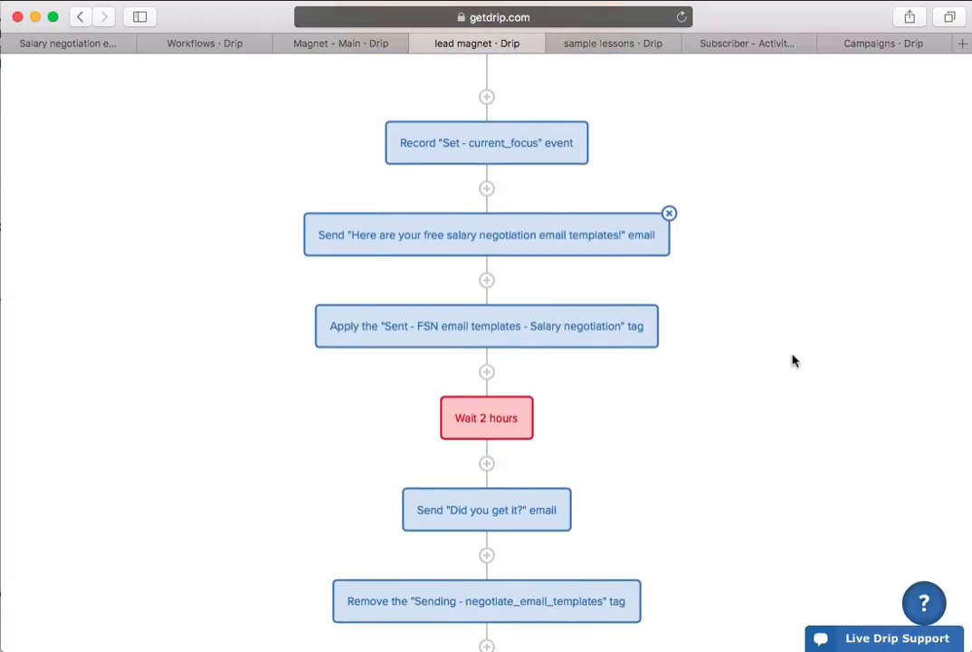
pyautogui.scroll(-1, 793, 360)
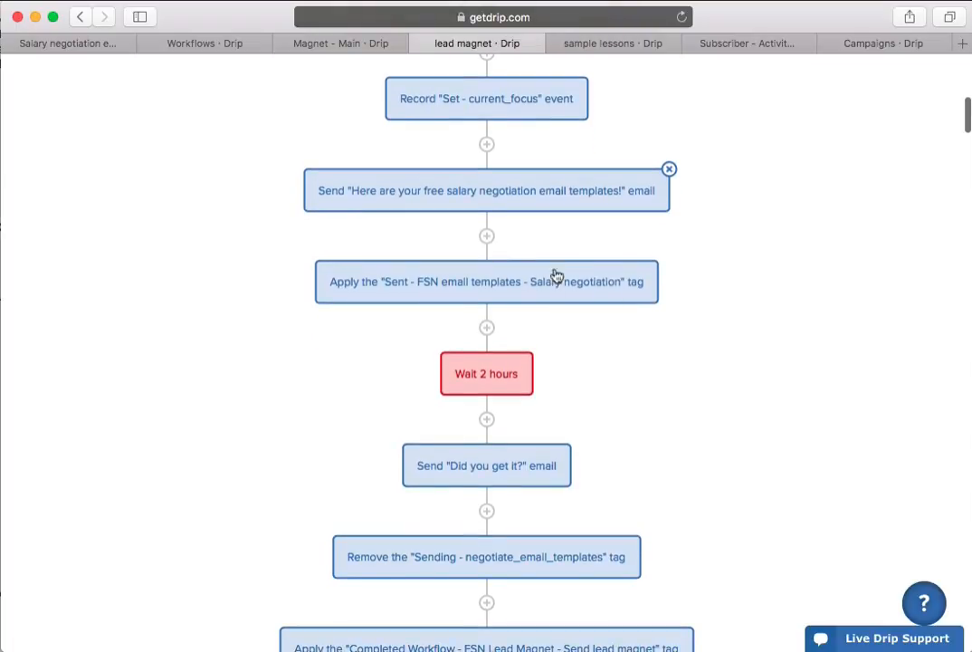
pyautogui.scroll(-1, 749, 438)
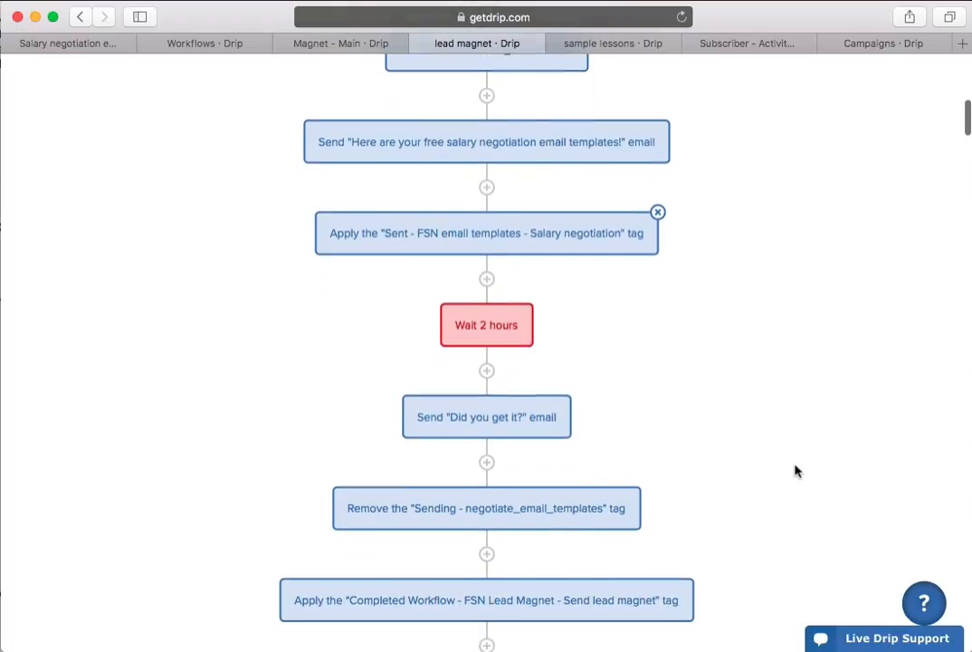
pyautogui.scroll(-3, 741, 434)
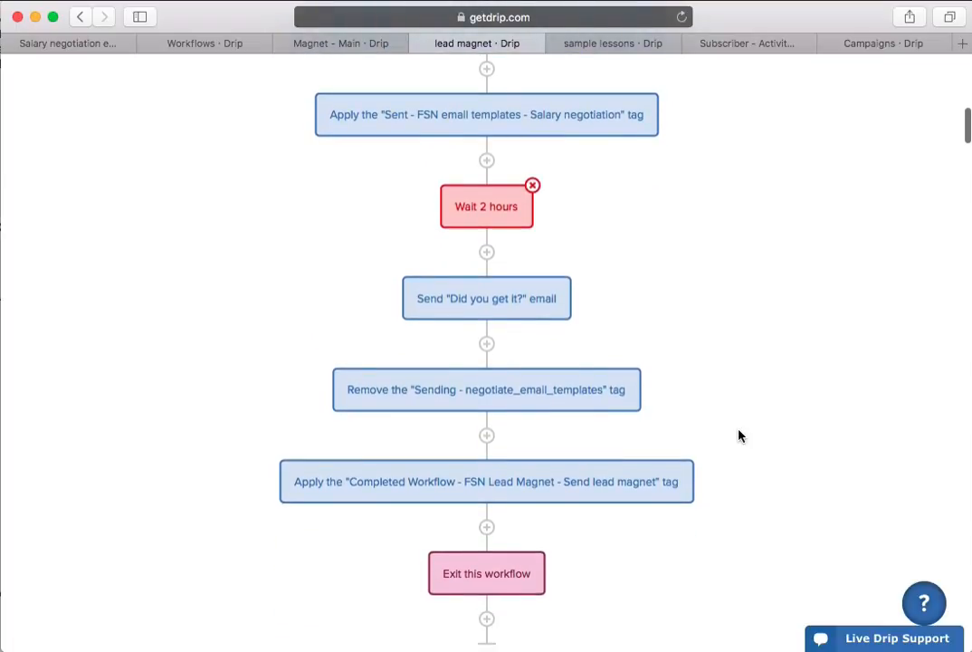
pyautogui.scroll(-2, 738, 436)
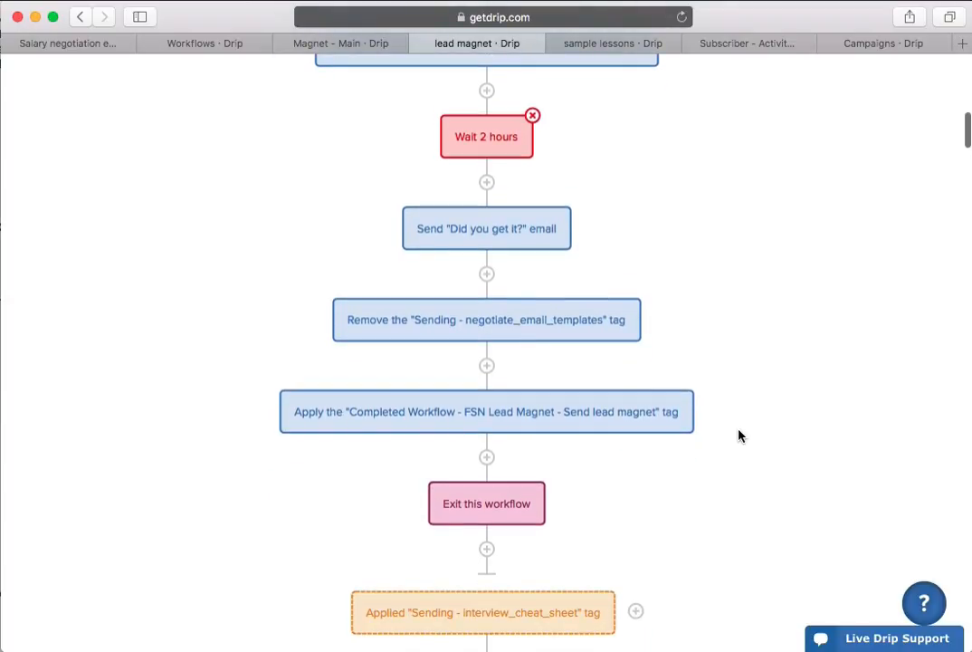
# - Open the "Did you get it?" email in the negotiate_email_templates branch, read its body through the current-focus links, and return to the workflow
pyautogui.click(491, 238)
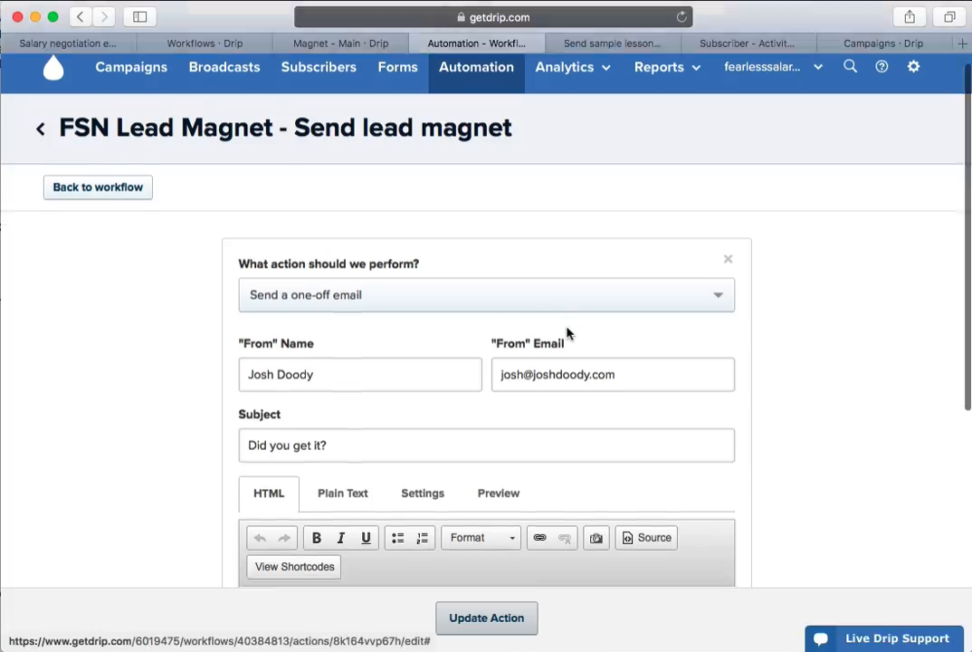
pyautogui.scroll(-5, 568, 330)
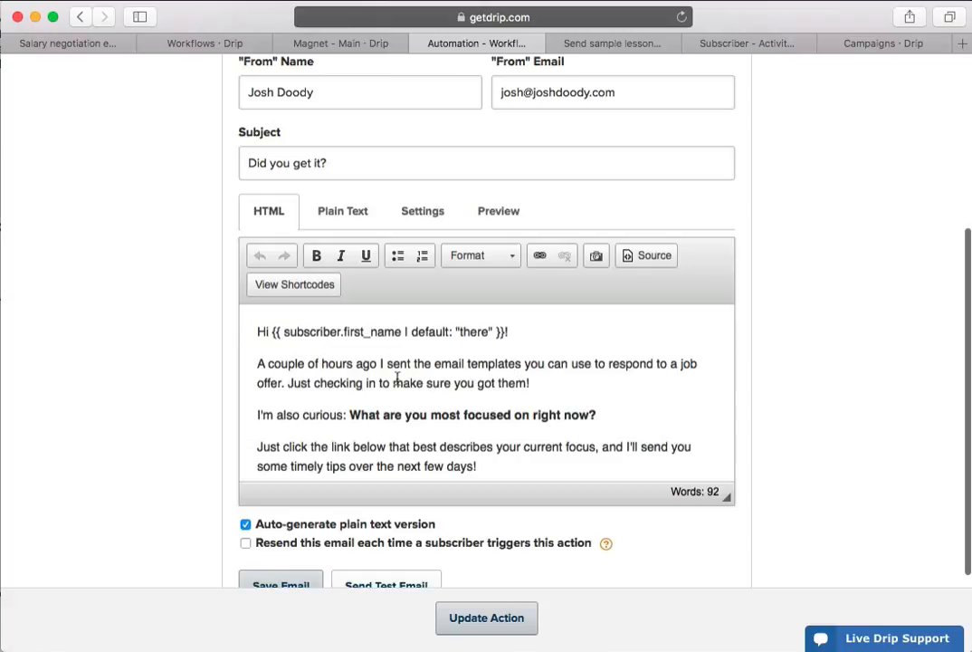
pyautogui.scroll(-2, 397, 378)
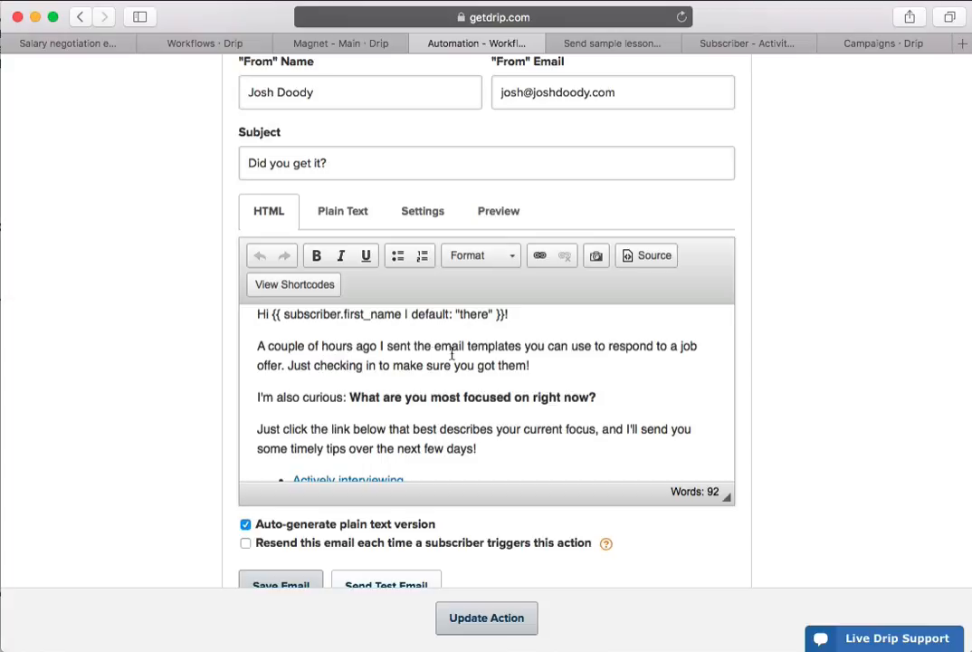
pyautogui.scroll(-3, 417, 360)
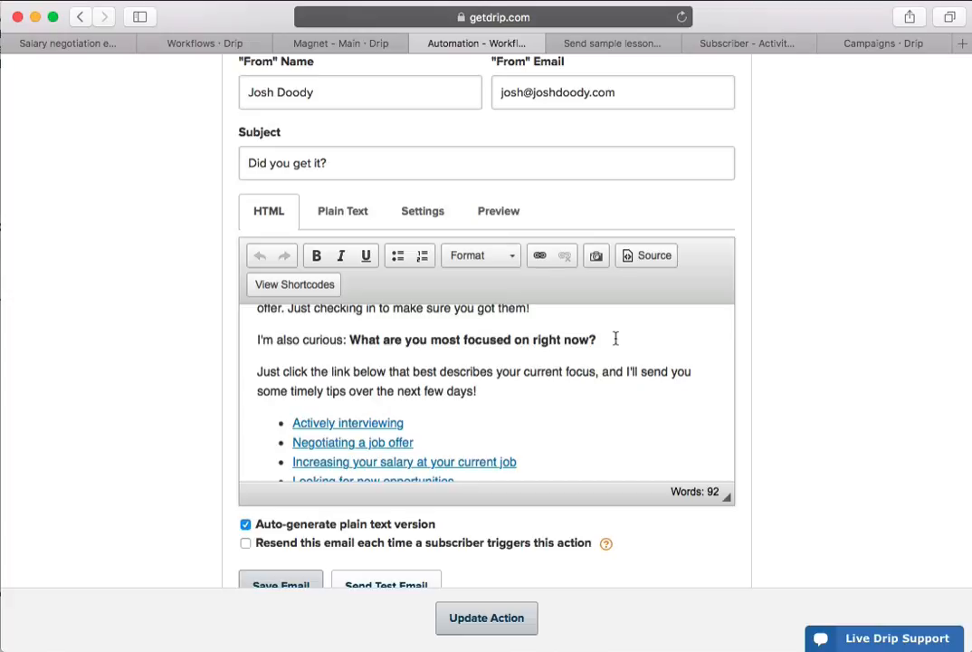
pyautogui.scroll(-3, 557, 385)
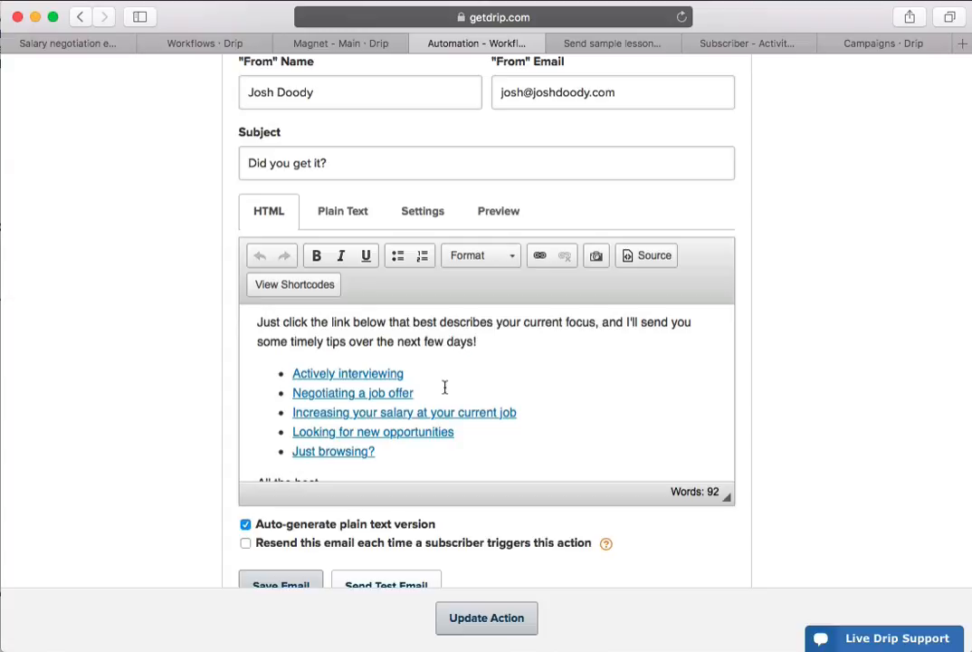
pyautogui.scroll(-1, 445, 387)
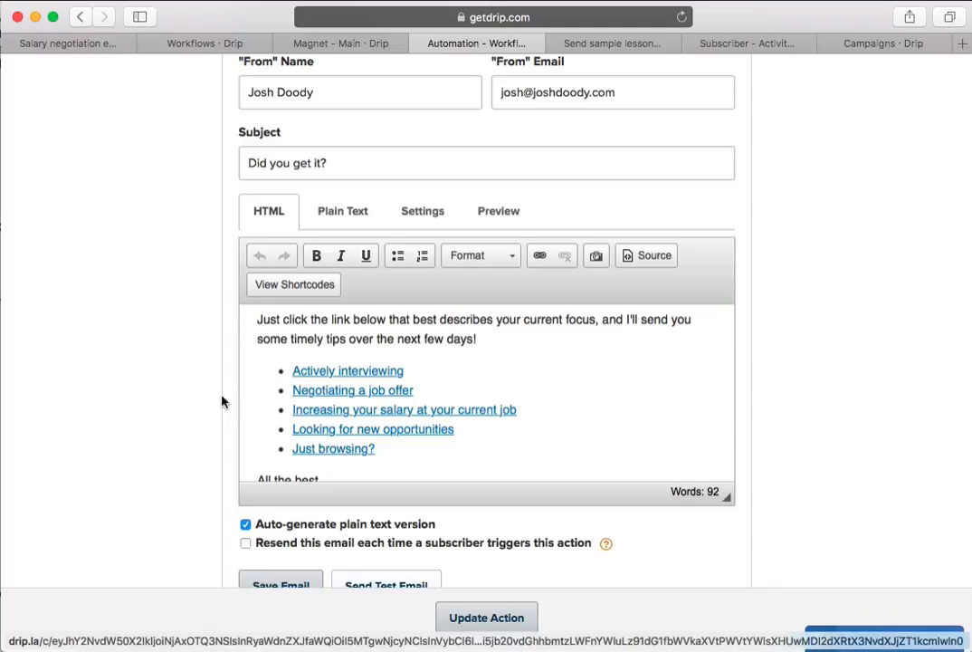
pyautogui.scroll(1, 203, 398)
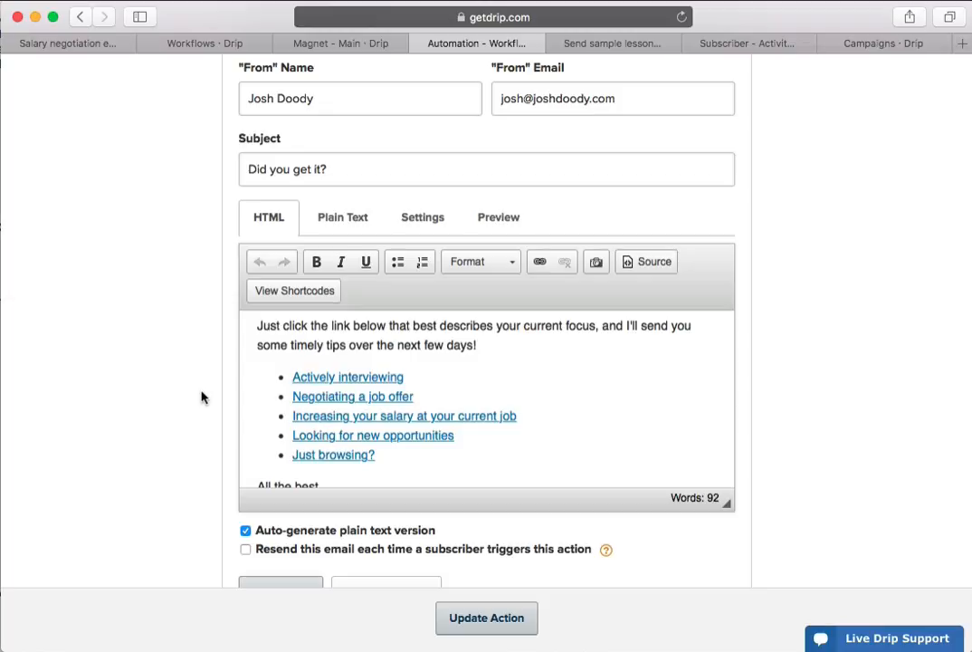
pyautogui.scroll(8, 200, 397)
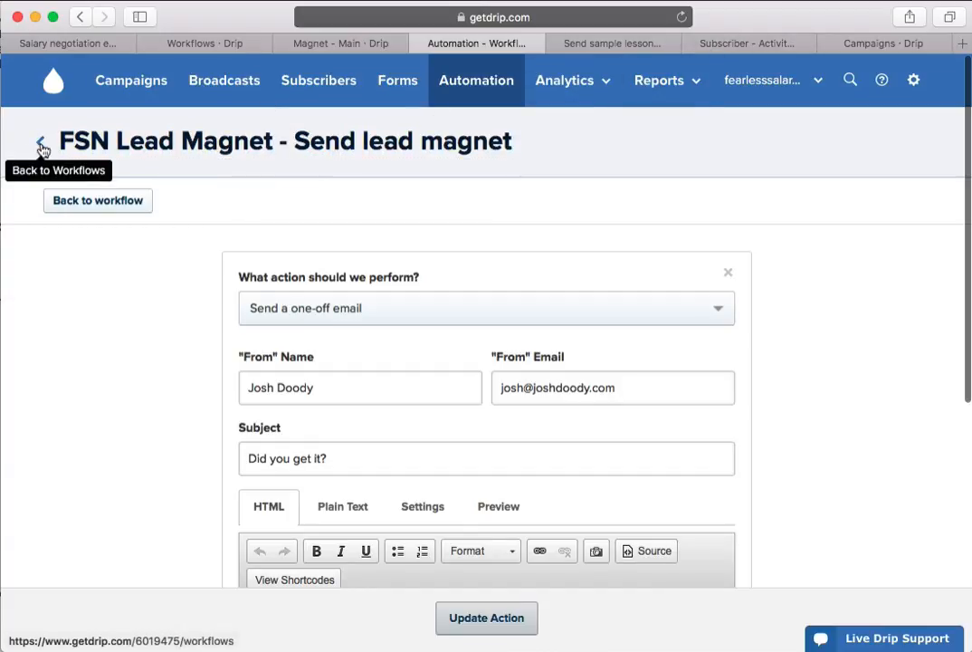
pyautogui.click(119, 210)
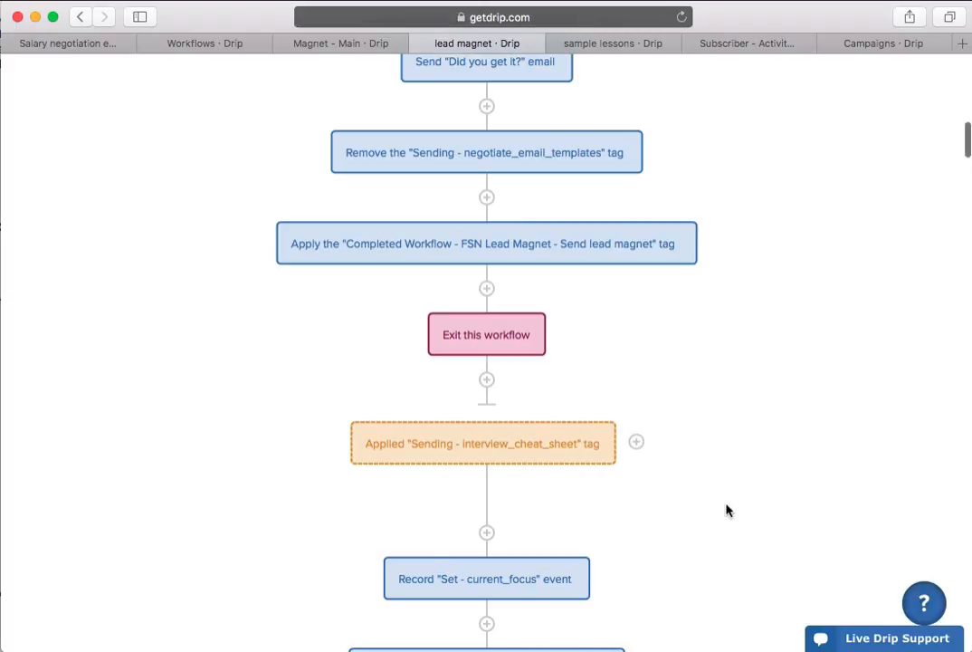
# - Check the end of the negotiate_email_templates branch and switch back to the FSN Lead Magnet - Main workflow
pyautogui.scroll(2, 697, 407)
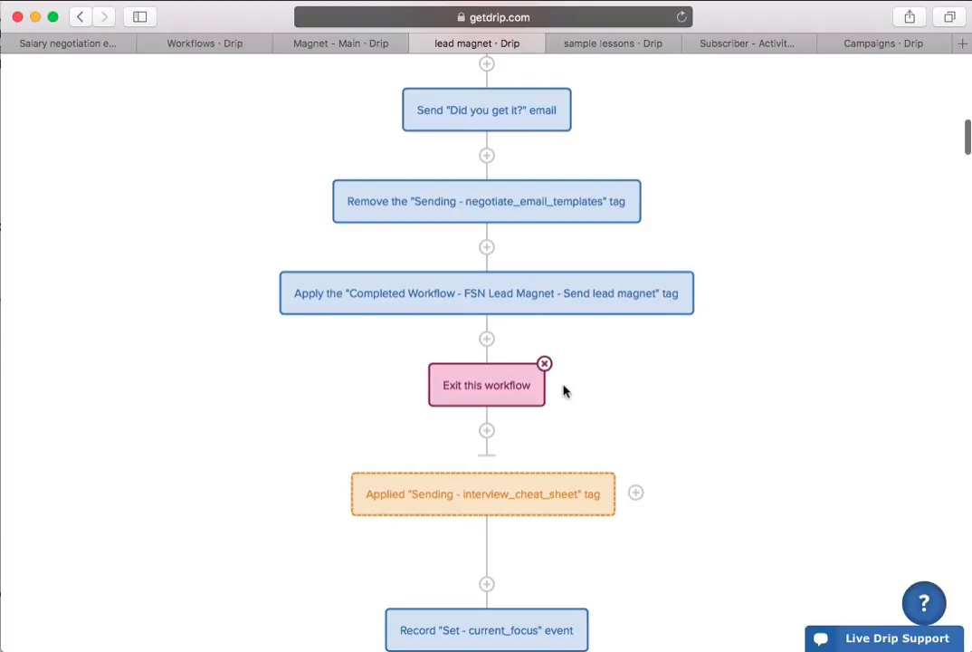
pyautogui.click(299, 43)
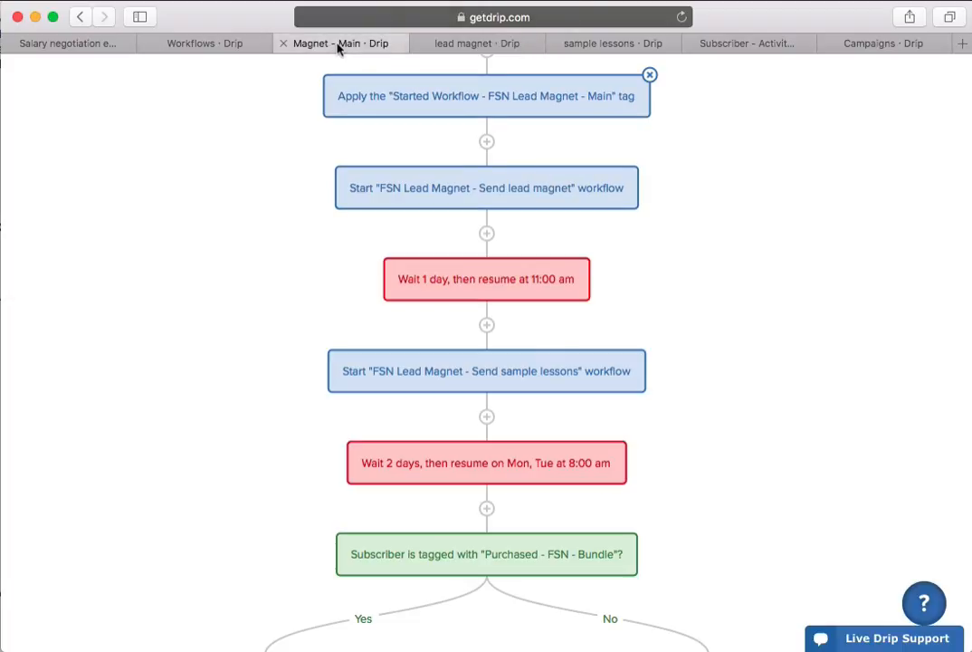